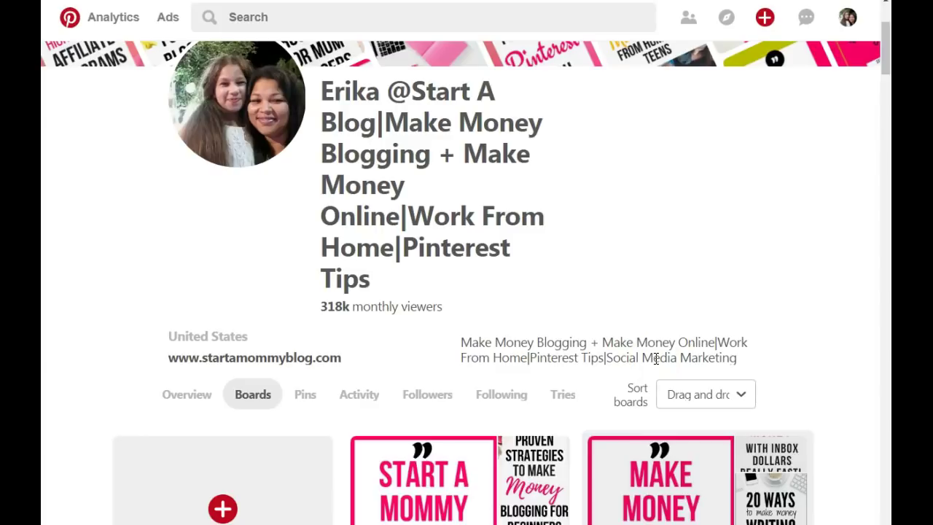
Go to Awareness campaigns from the Ads menu and start creating a new campaign.
scroll(656, 359, down, 2)
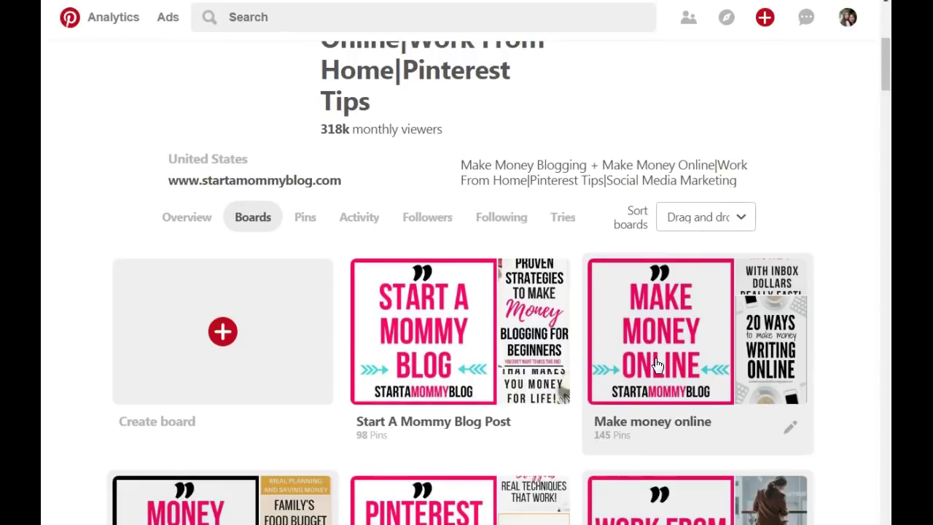
scroll(657, 364, down, 2)
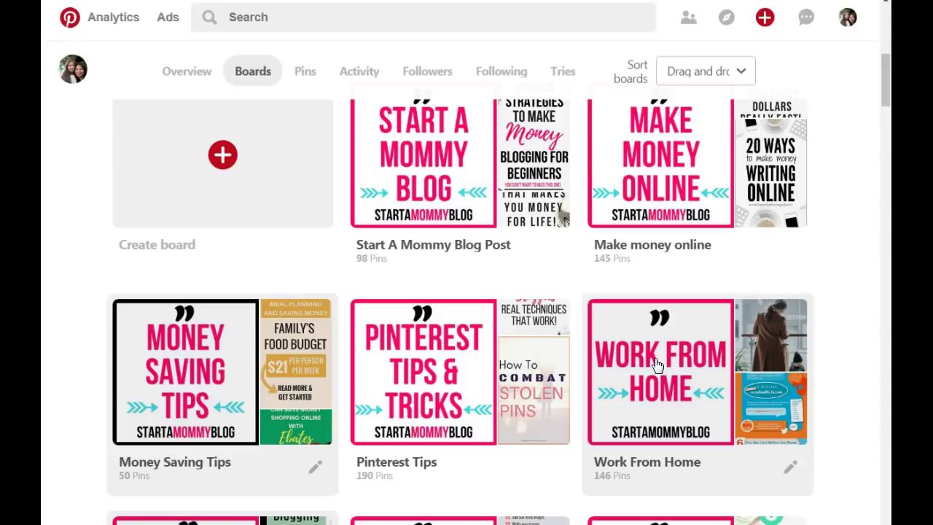
scroll(657, 364, down, 3)
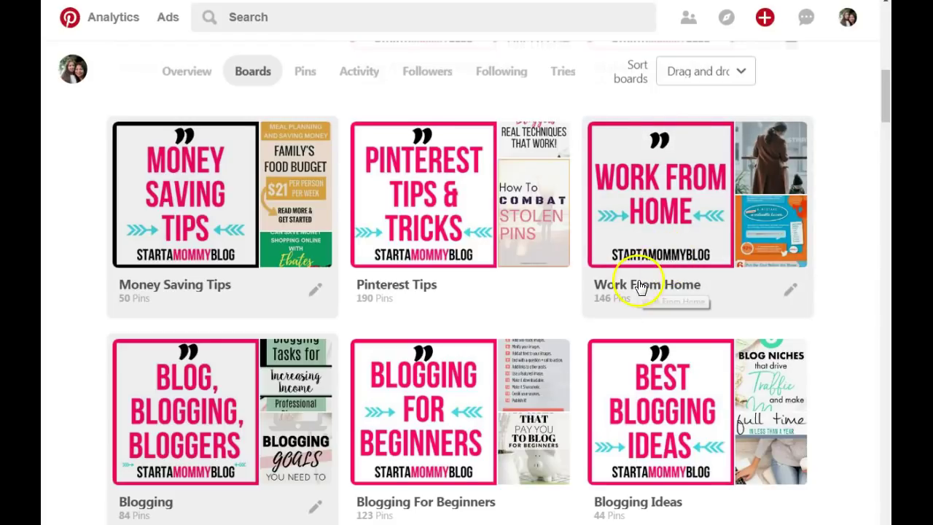
scroll(637, 286, up, 3)
scroll(637, 286, up, 3)
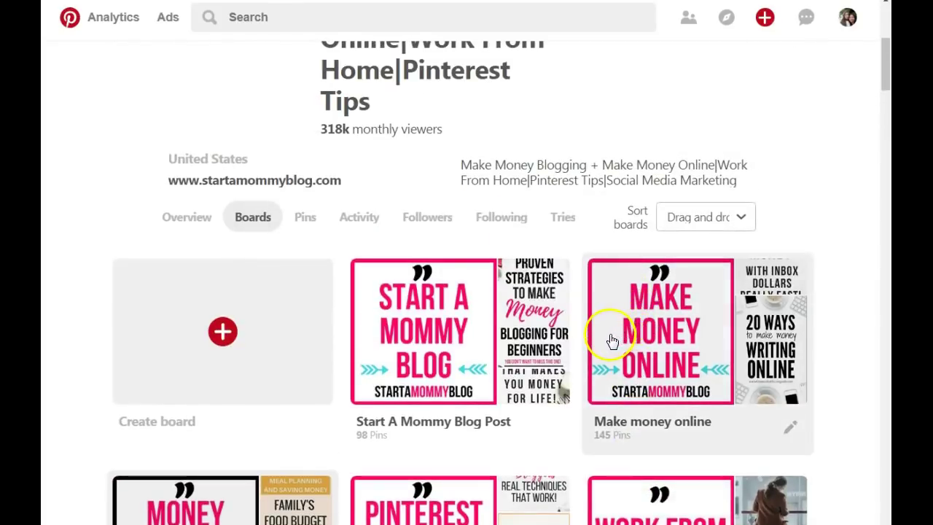
scroll(334, 354, up, 6)
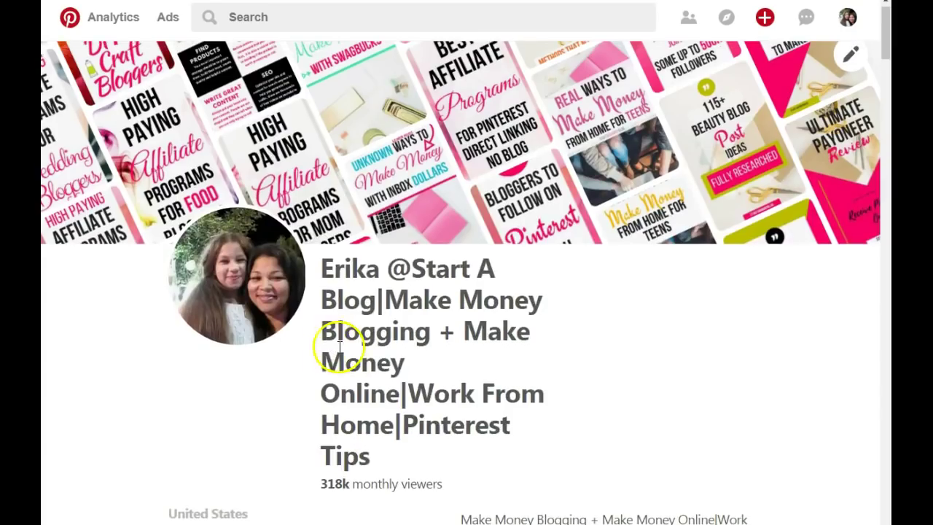
click(168, 16)
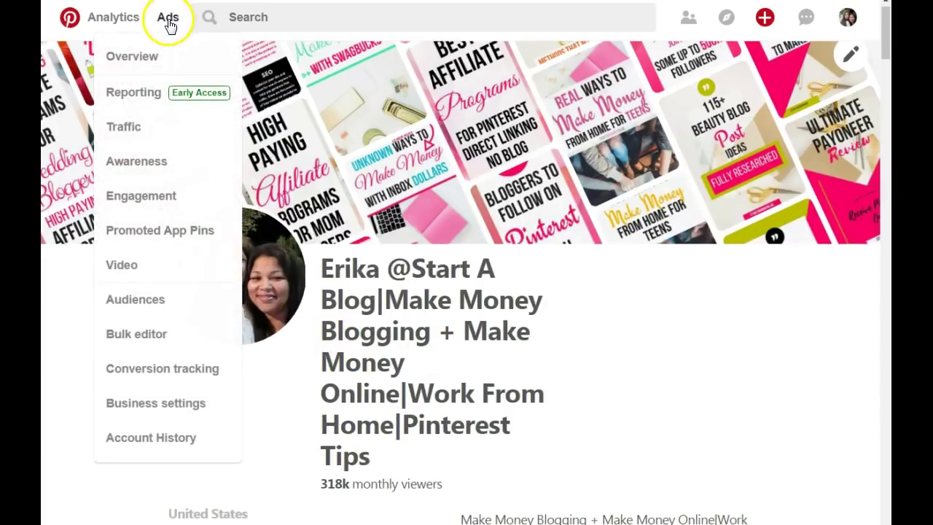
click(124, 168)
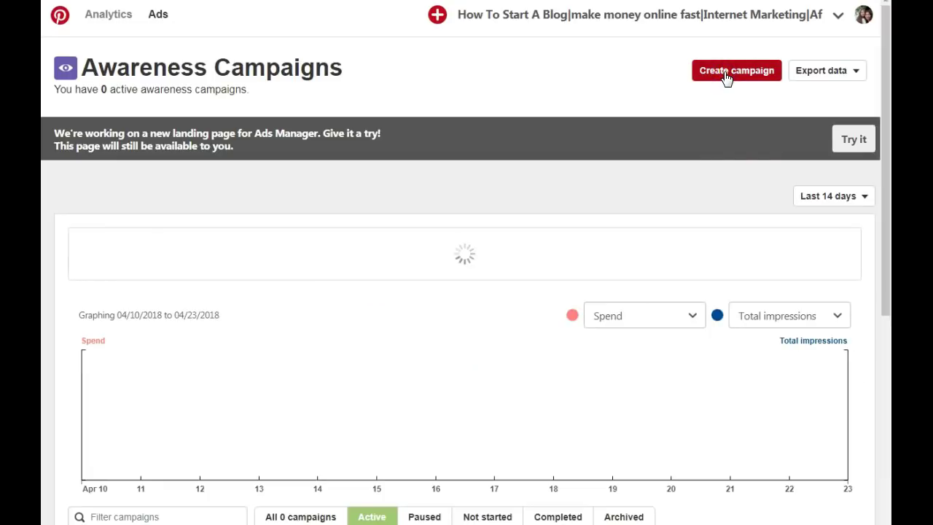
click(726, 73)
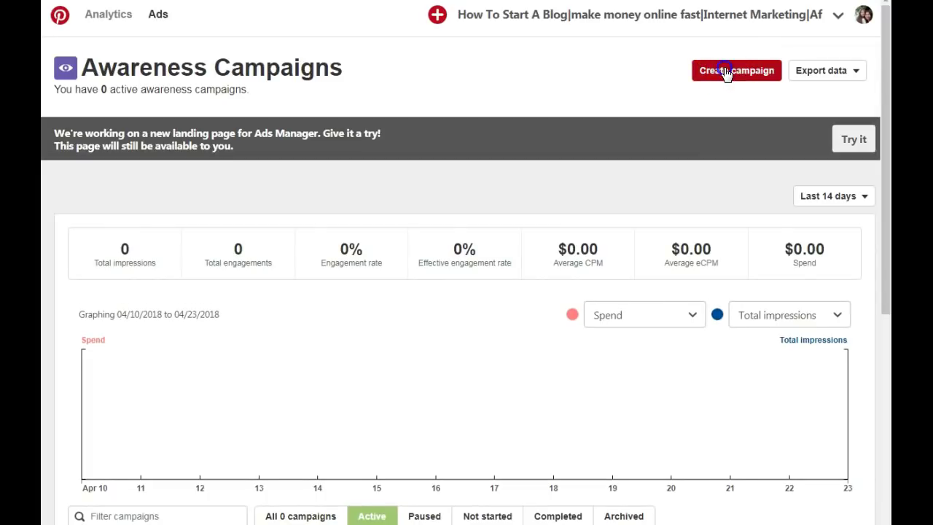
click(429, 248)
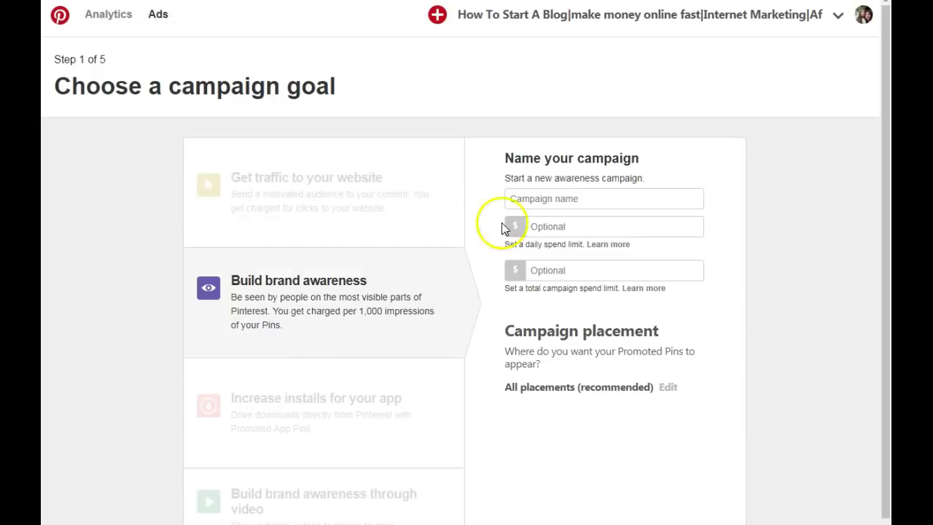
Enter 'social media marketing' as the campaign name and continue to Ad group details.
click(516, 198)
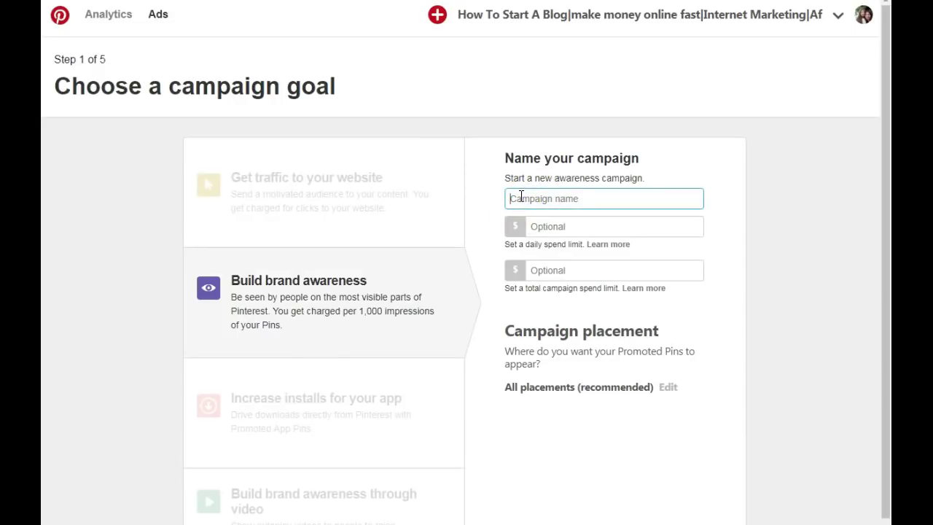
text(social media marketing)
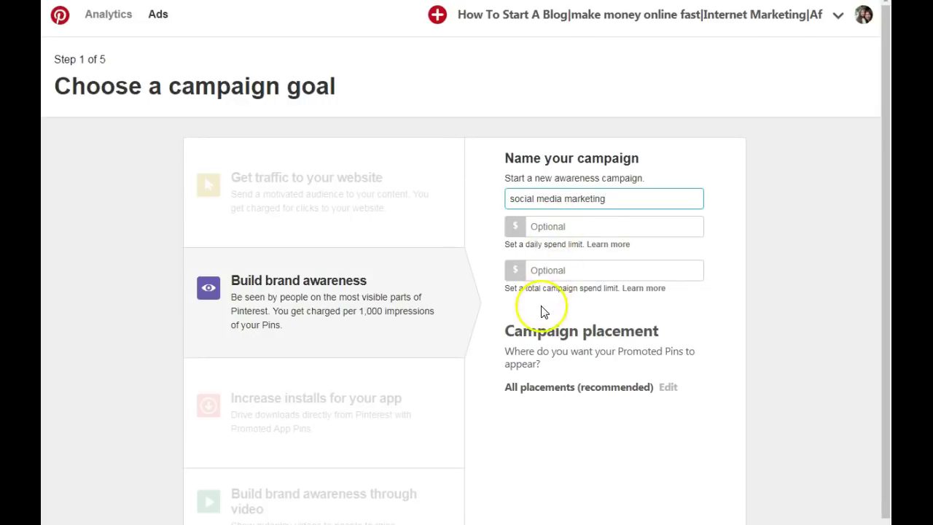
scroll(541, 311, down, 1)
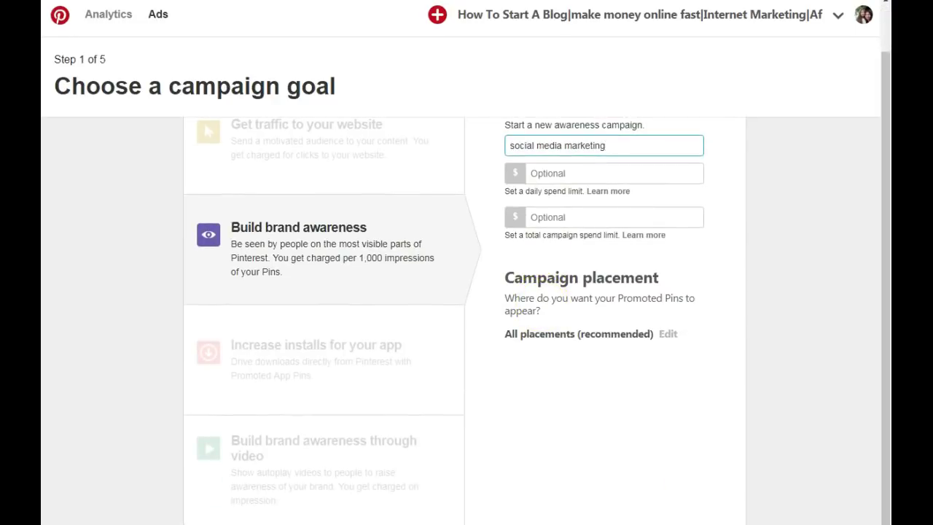
key(Return)
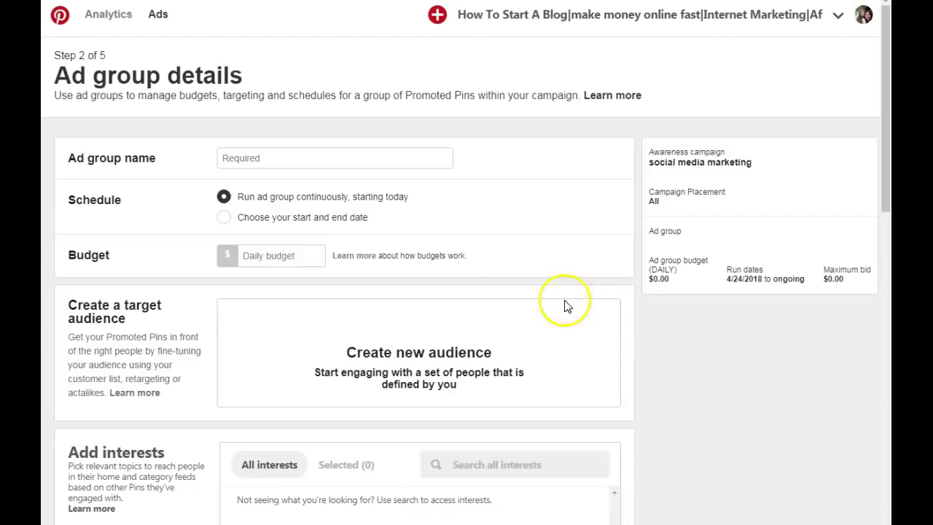
Search 'social media marketing' in the Add keywords box to list suggestions with monthly searches.
scroll(294, 208, down, 8)
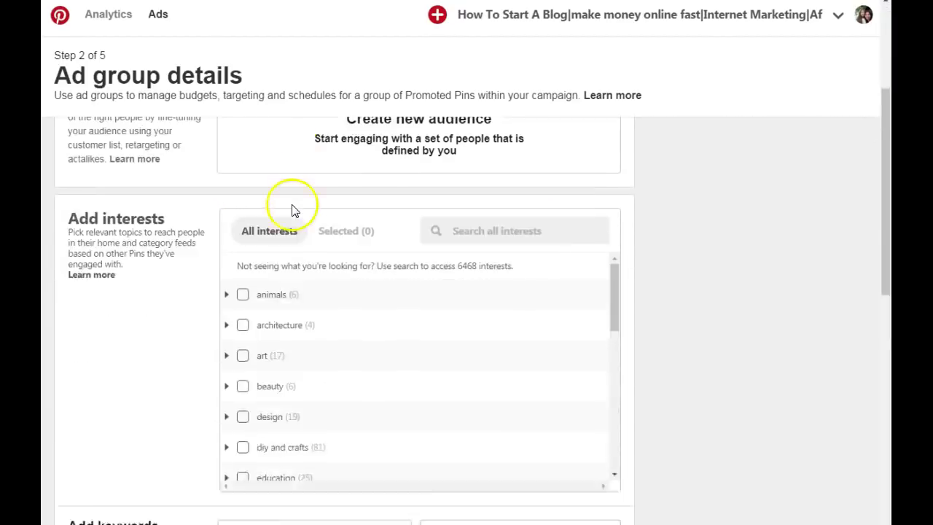
scroll(678, 303, down, 3)
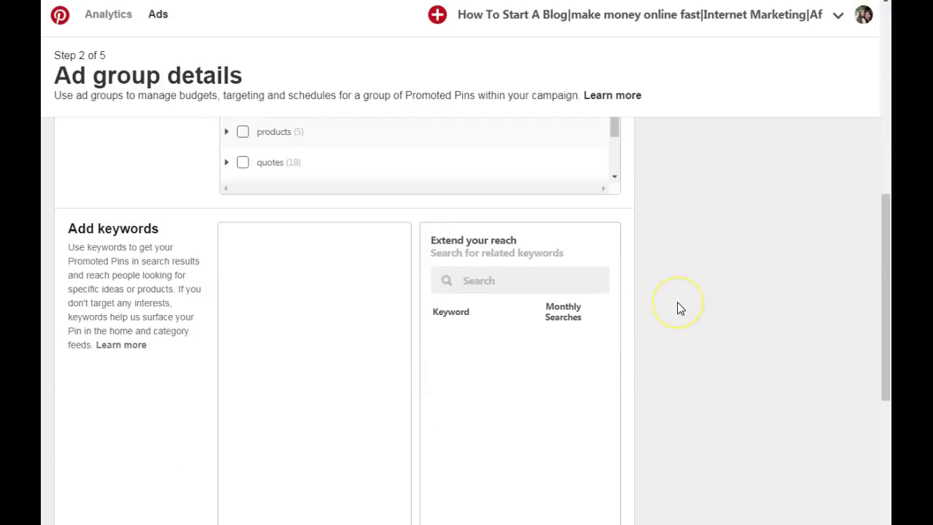
click(473, 281)
text(s)
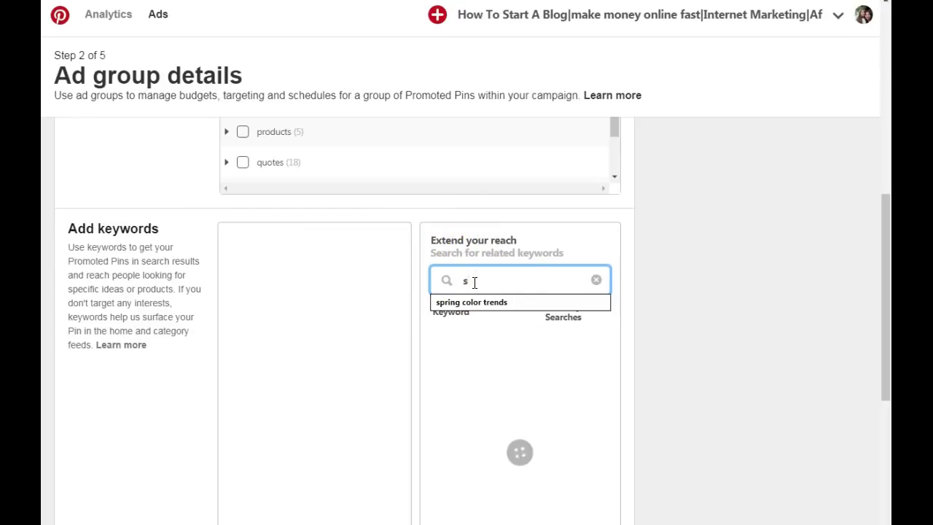
text(ocila)
key(BackSpace)
key(BackSpace)
text(al media )
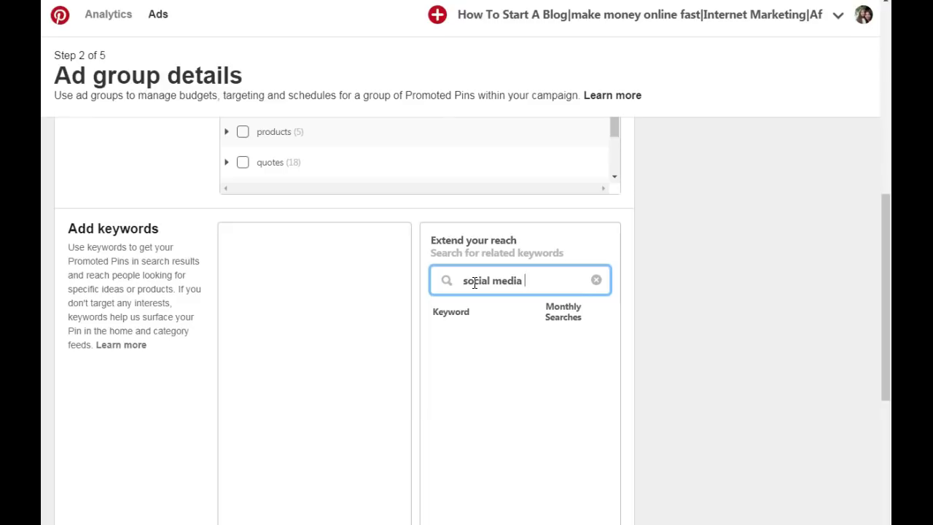
text(marketing)
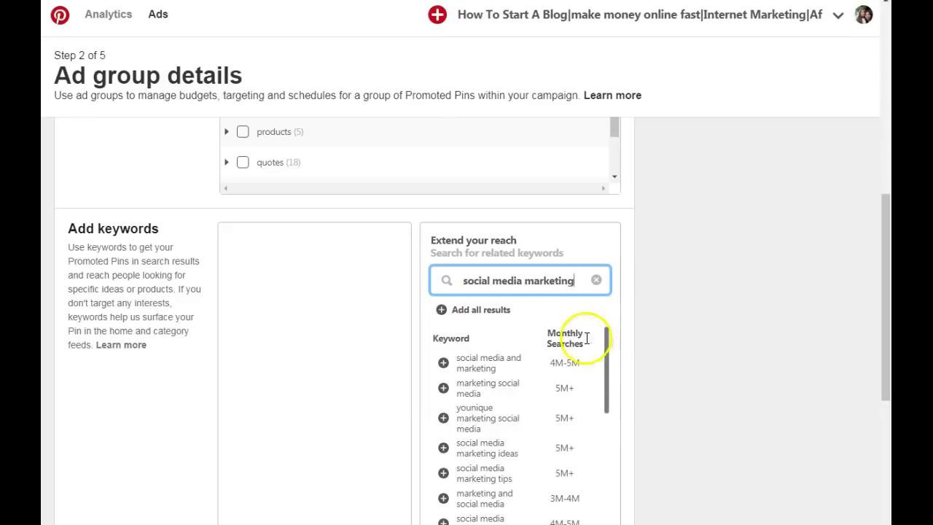
scroll(625, 350, down, 2)
Add 'social media marketing and management' (500K-1M searches) as the first keyword.
click(628, 339)
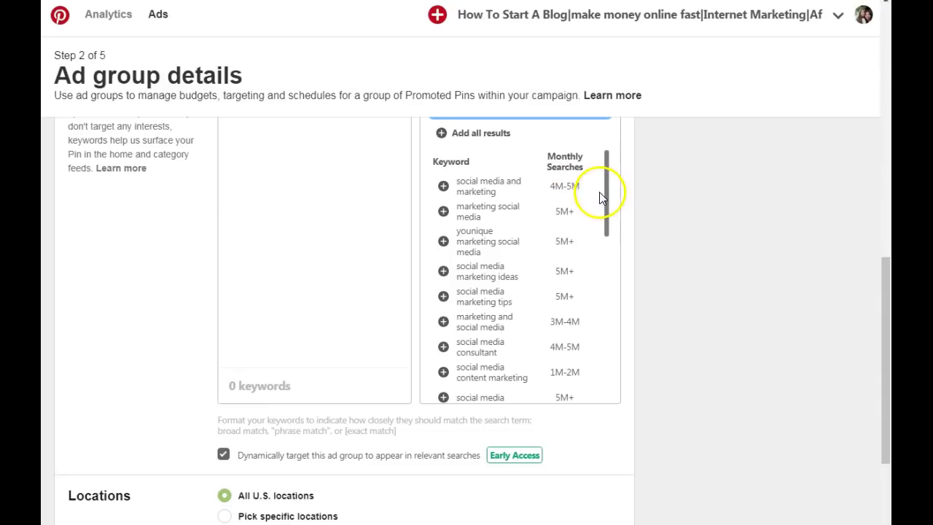
drag(609, 186, 627, 297)
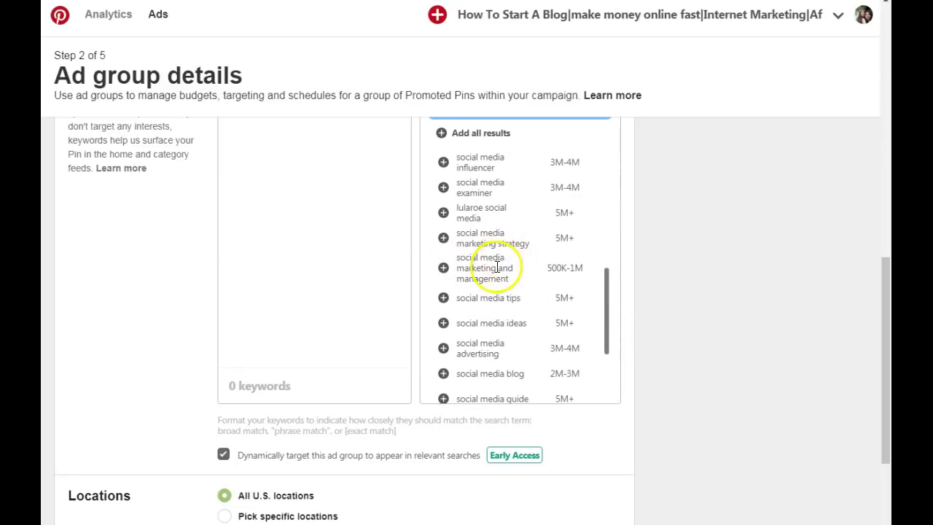
click(443, 267)
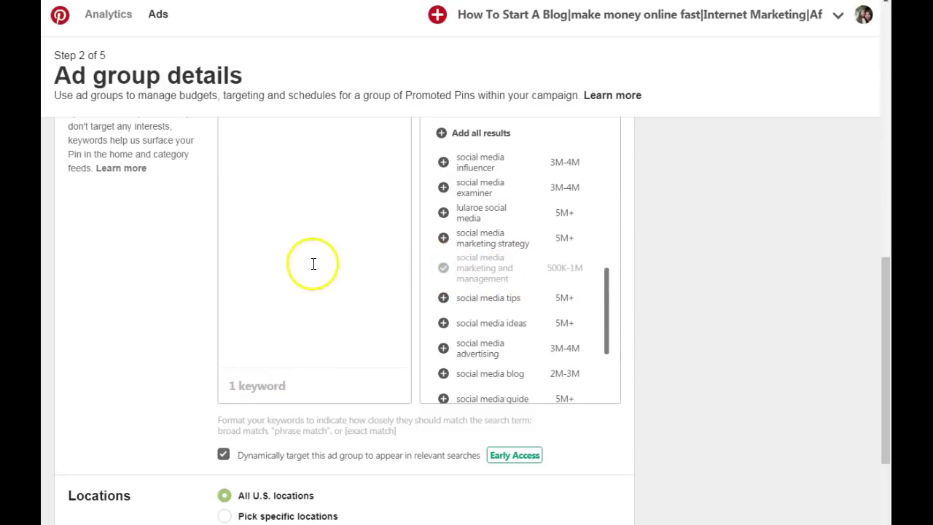
scroll(313, 335, up, 5)
scroll(306, 410, down, 3)
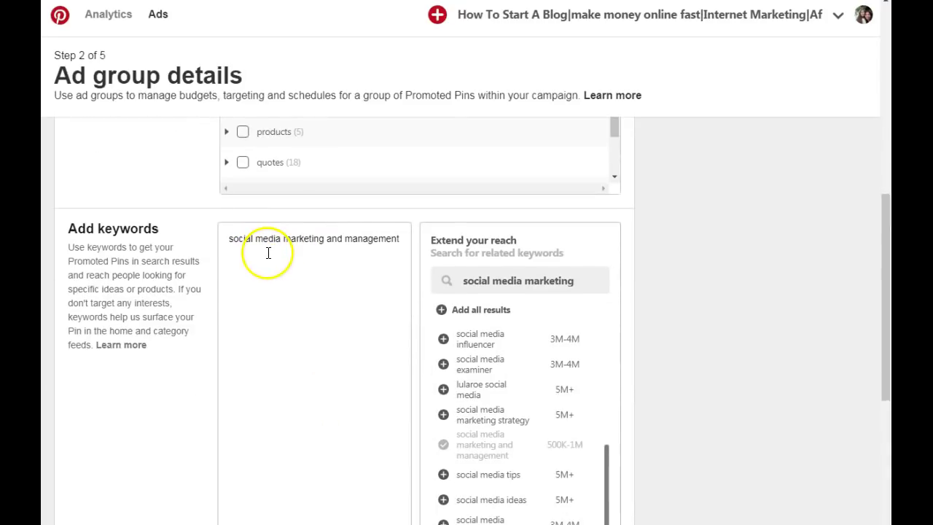
scroll(288, 269, down, 3)
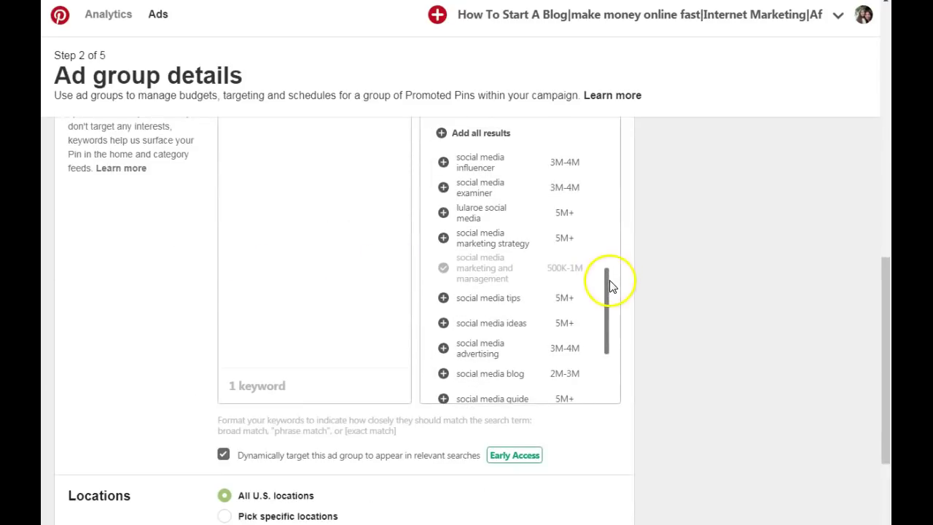
drag(604, 292, 610, 350)
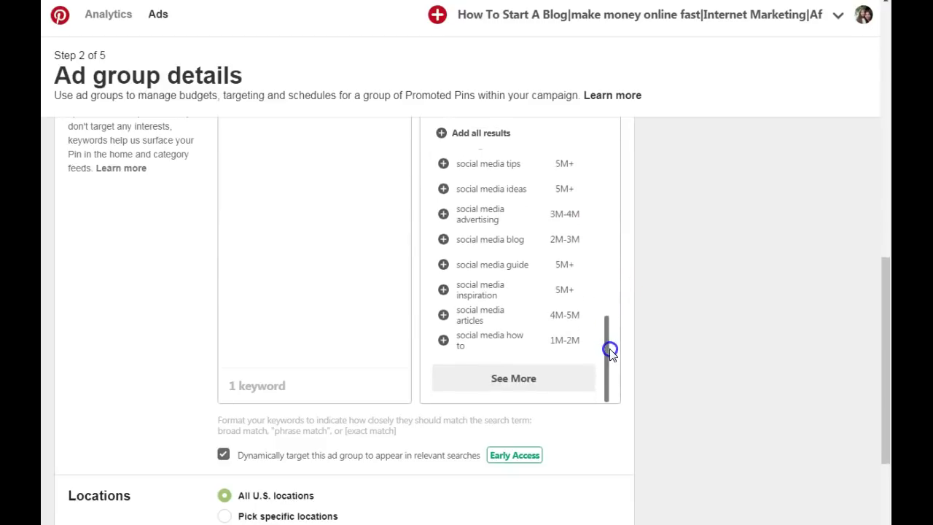
Load more suggestions; add 'marketing ideas creative social media' and 'social media marketing facebook'.
click(507, 382)
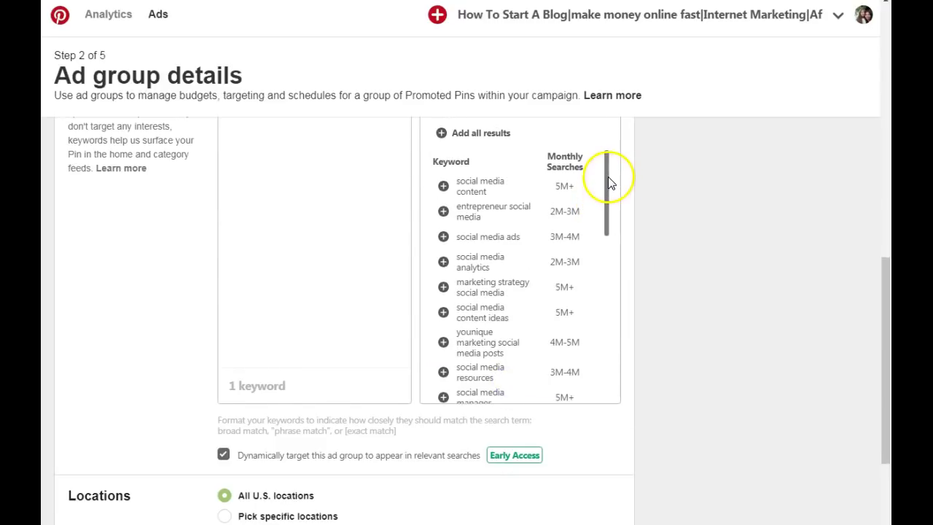
drag(609, 186, 607, 348)
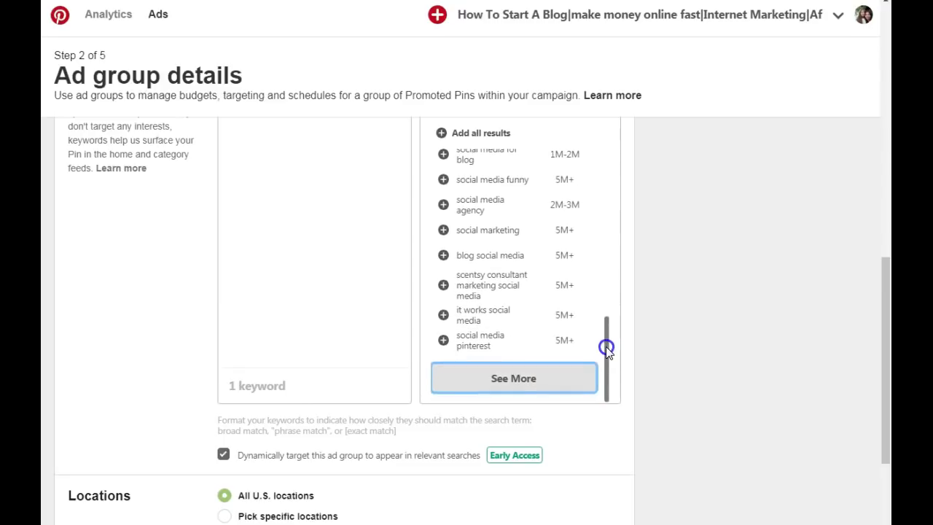
click(486, 371)
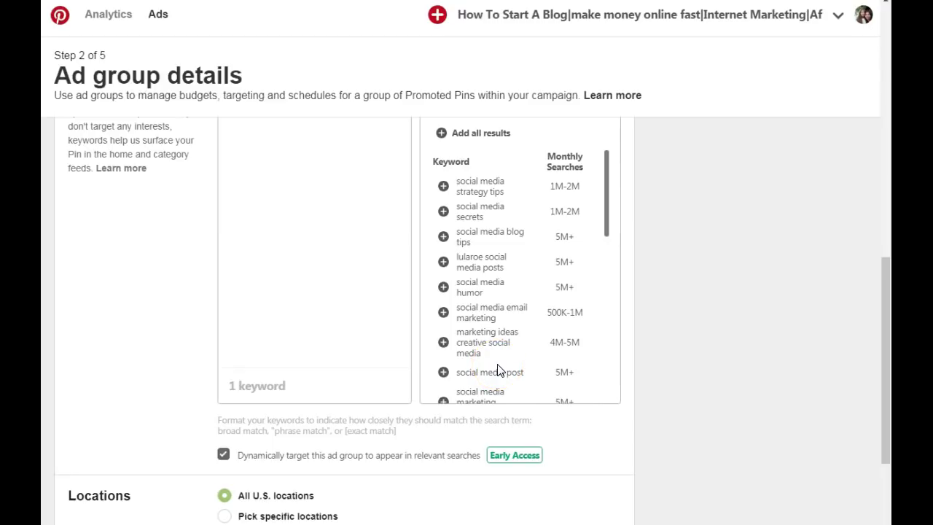
click(444, 344)
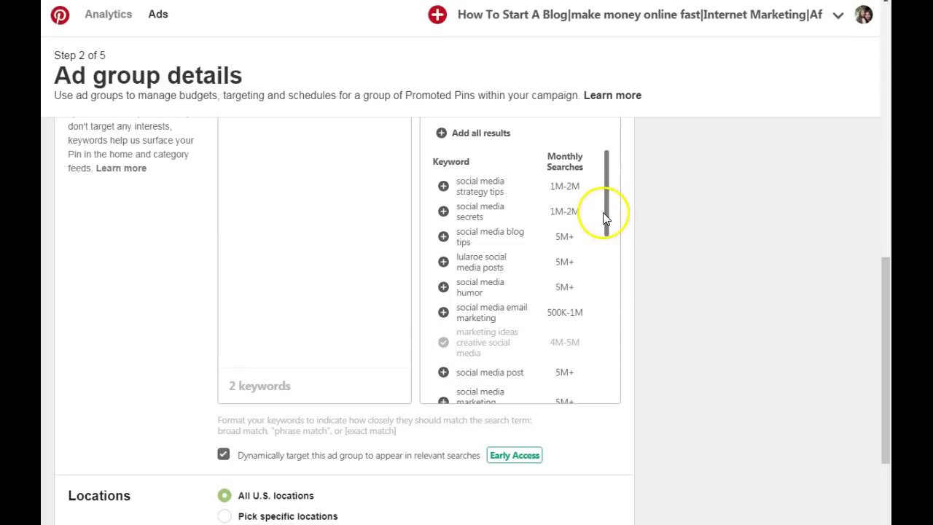
drag(608, 210, 610, 271)
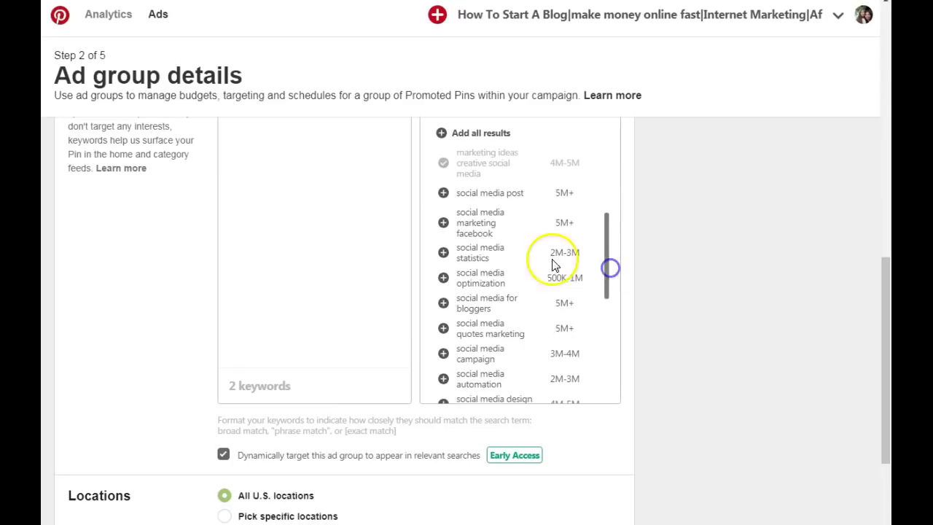
click(444, 223)
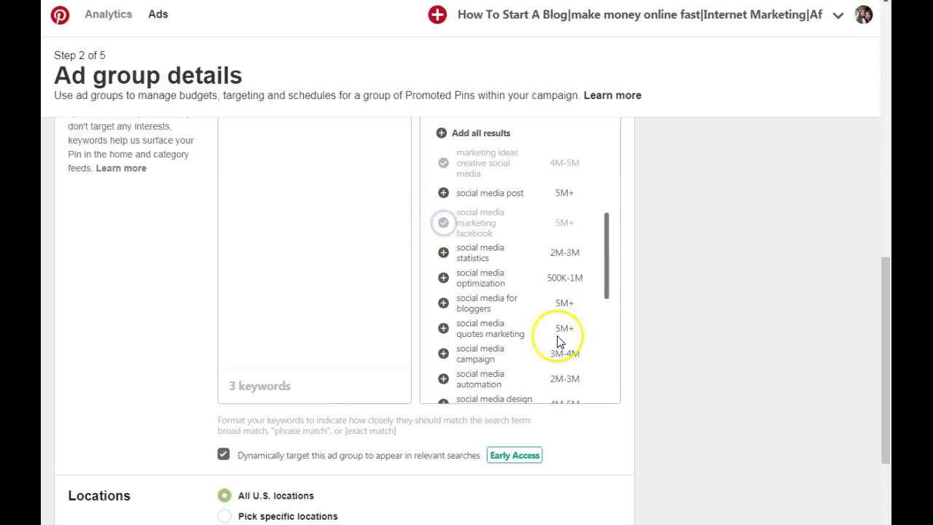
Select the text of all three added keywords in the keyword box.
click(609, 271)
drag(608, 272, 603, 365)
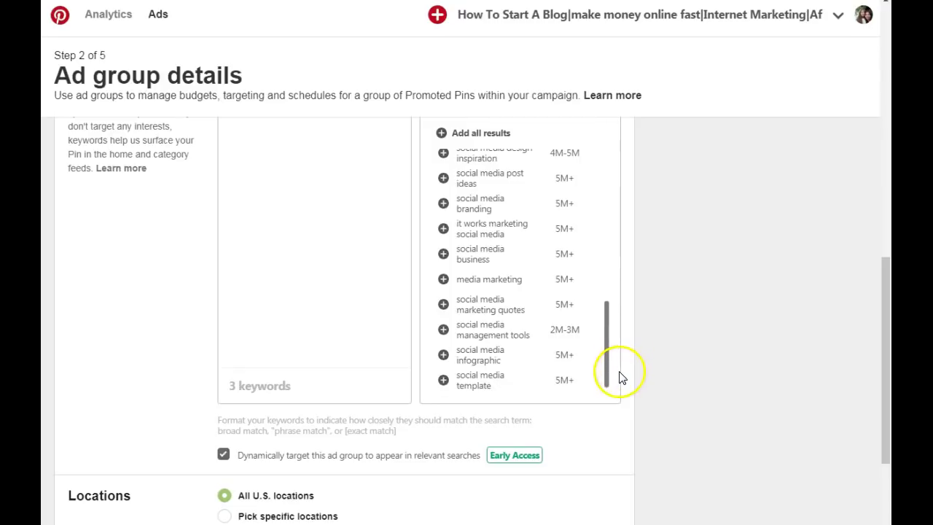
scroll(621, 376, up, 2)
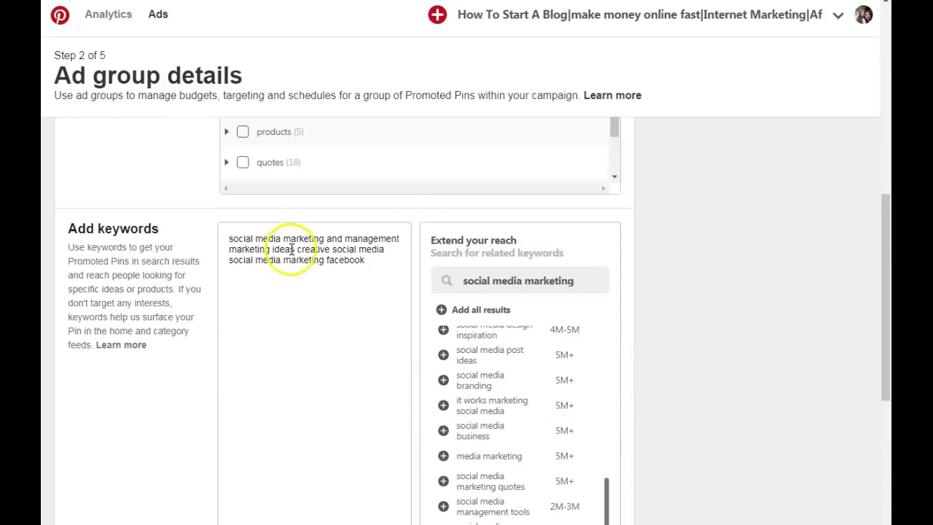
drag(374, 268, 219, 236)
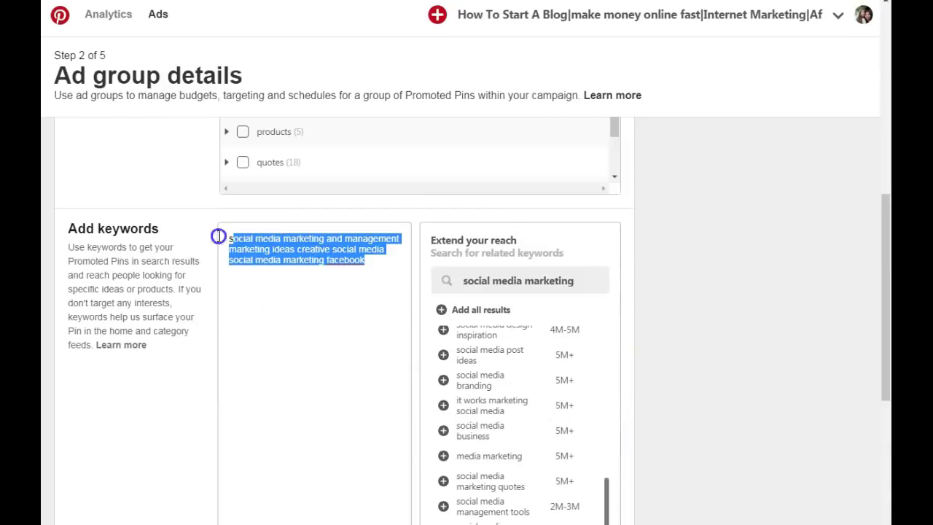